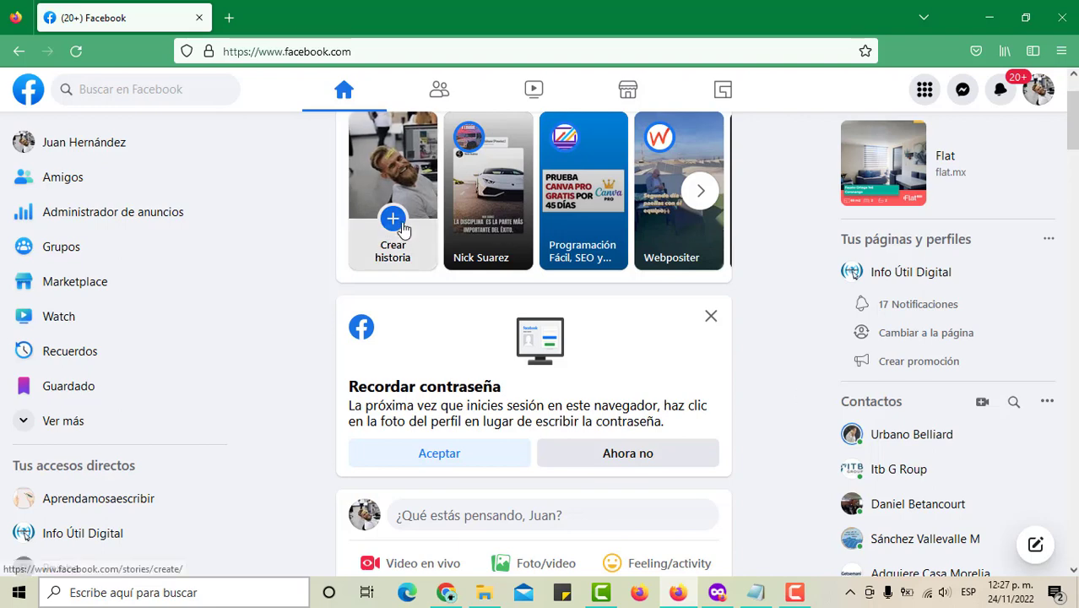
Open the Business settings from Ads Manager for the business that has one page and one person.
left_click(110, 220)
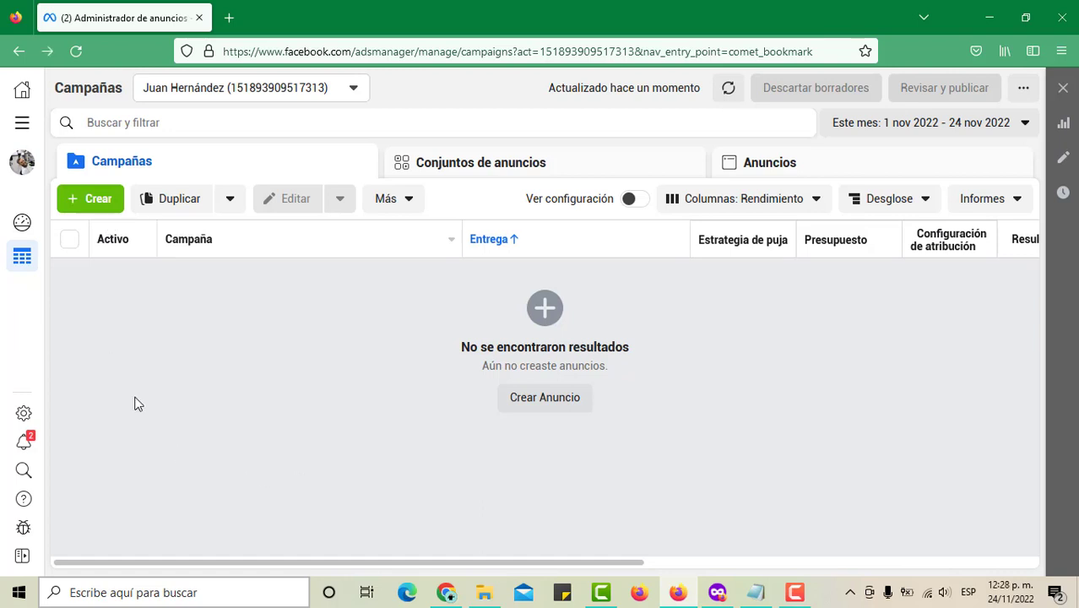
left_click(22, 124)
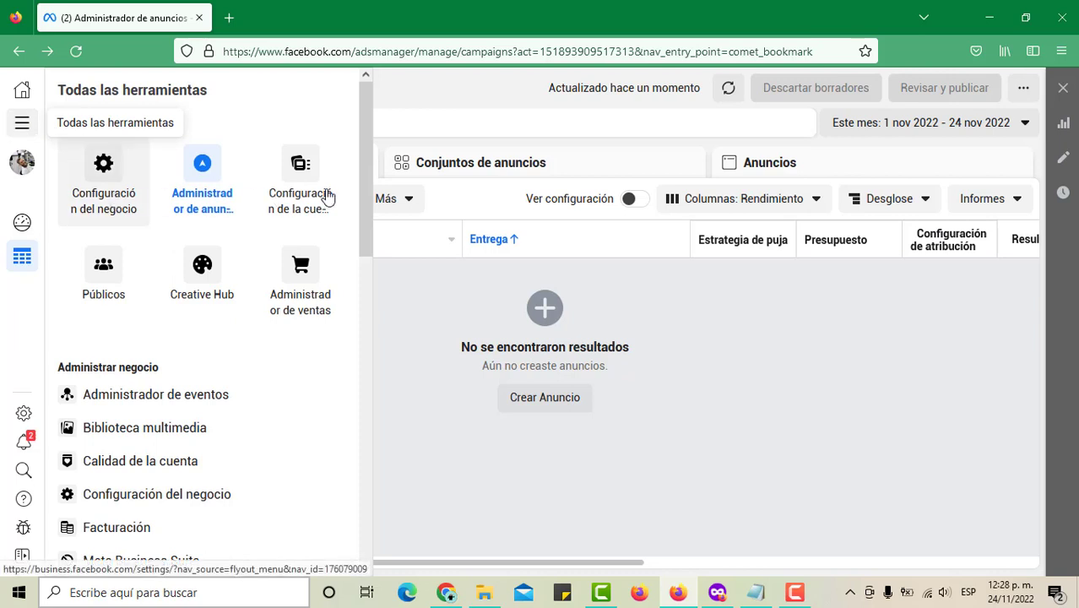
left_click(103, 188)
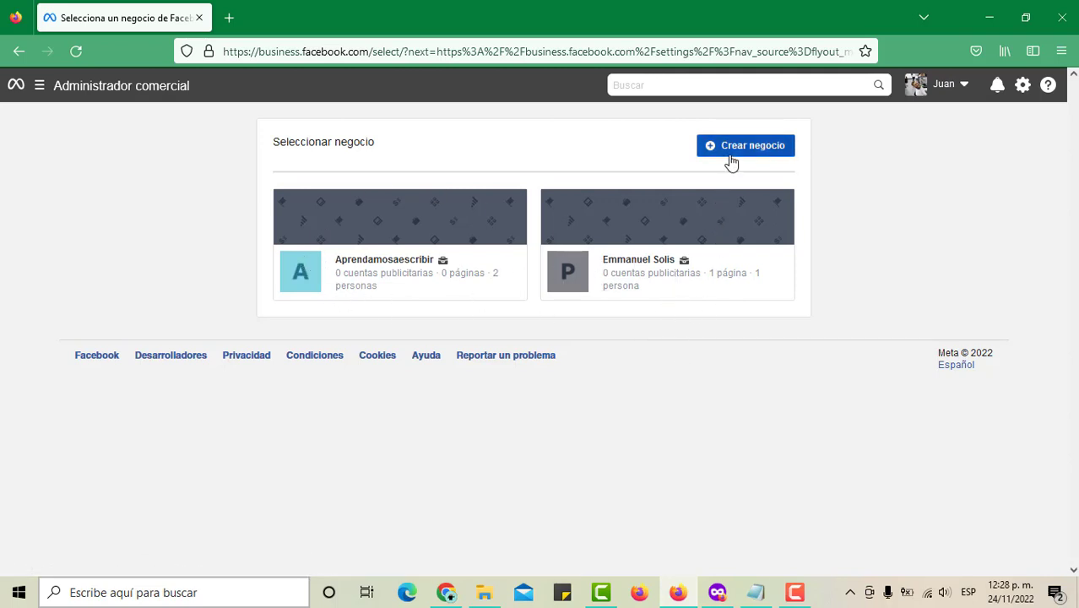
left_click(629, 230)
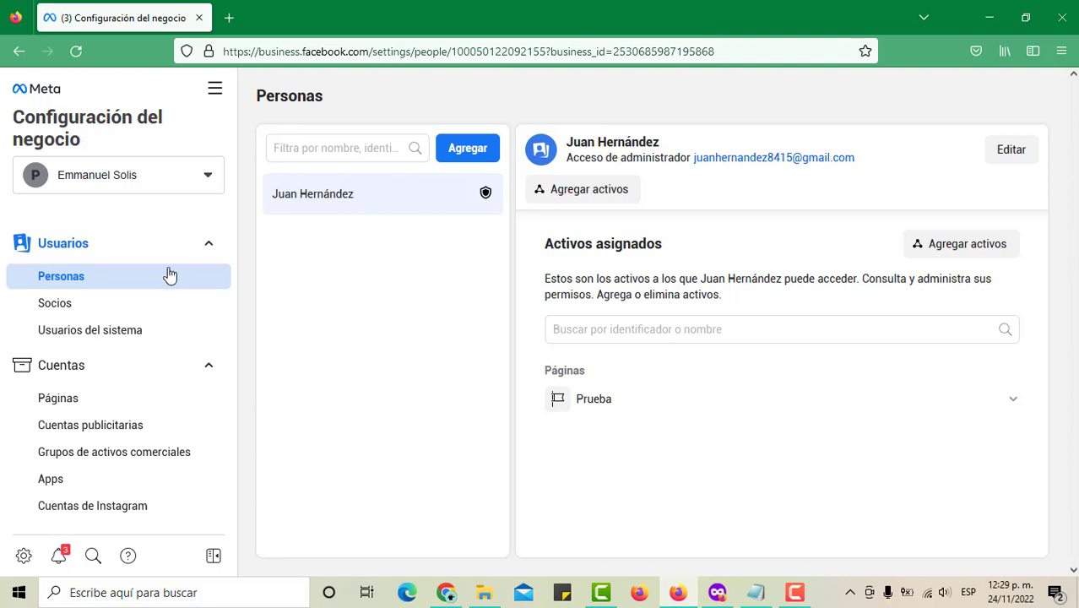
Start inviting a person to the business with the invitee's e-mail address and administrator access, and proceed to asset assignment.
left_click(453, 160)
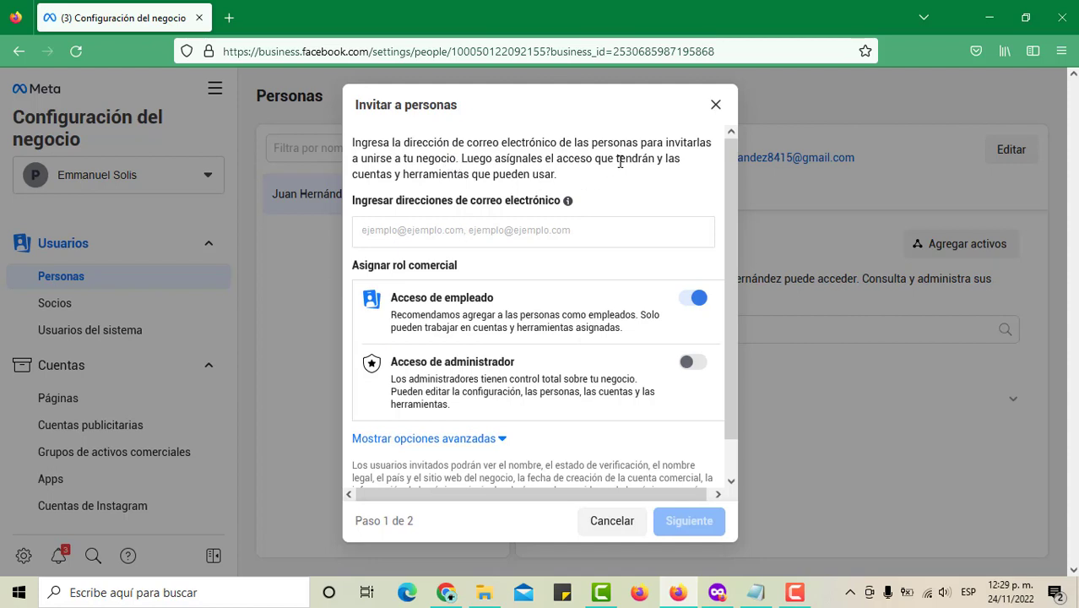
key("ctrl+v")
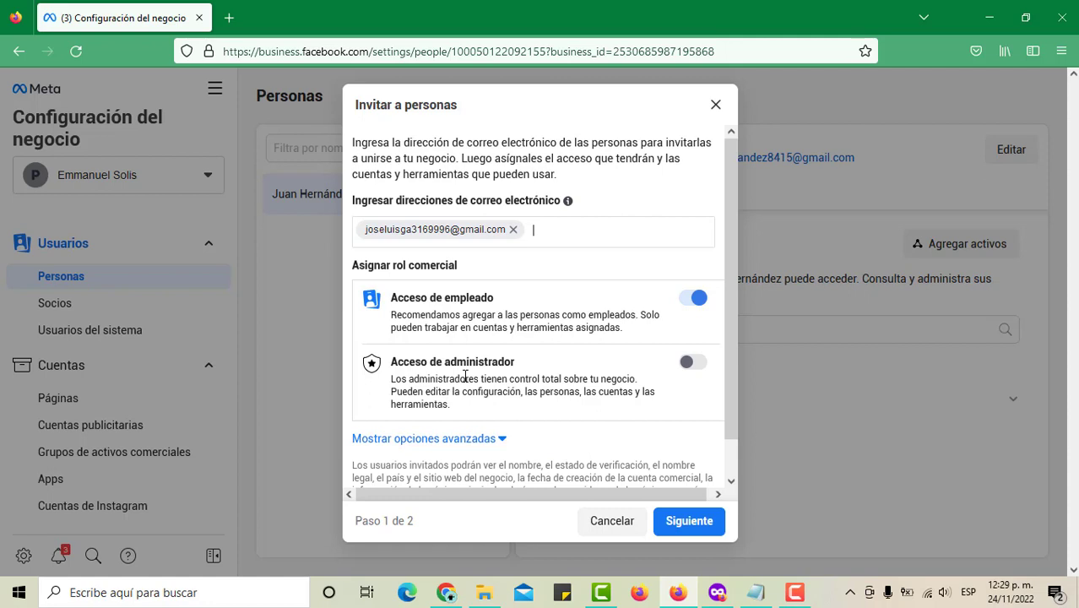
left_click(698, 364)
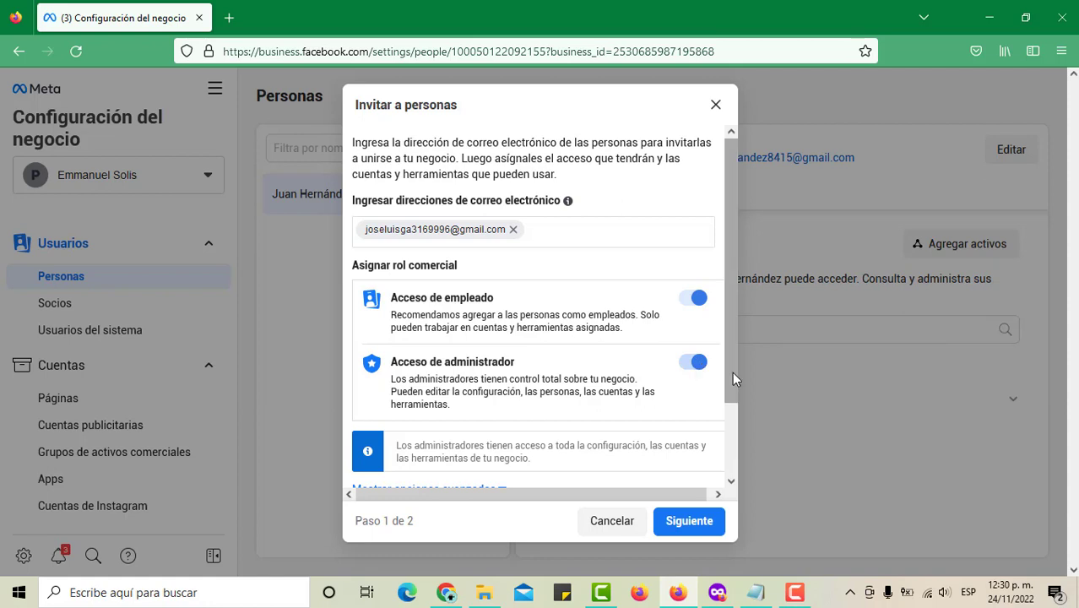
left_click_drag(732, 372, 735, 398)
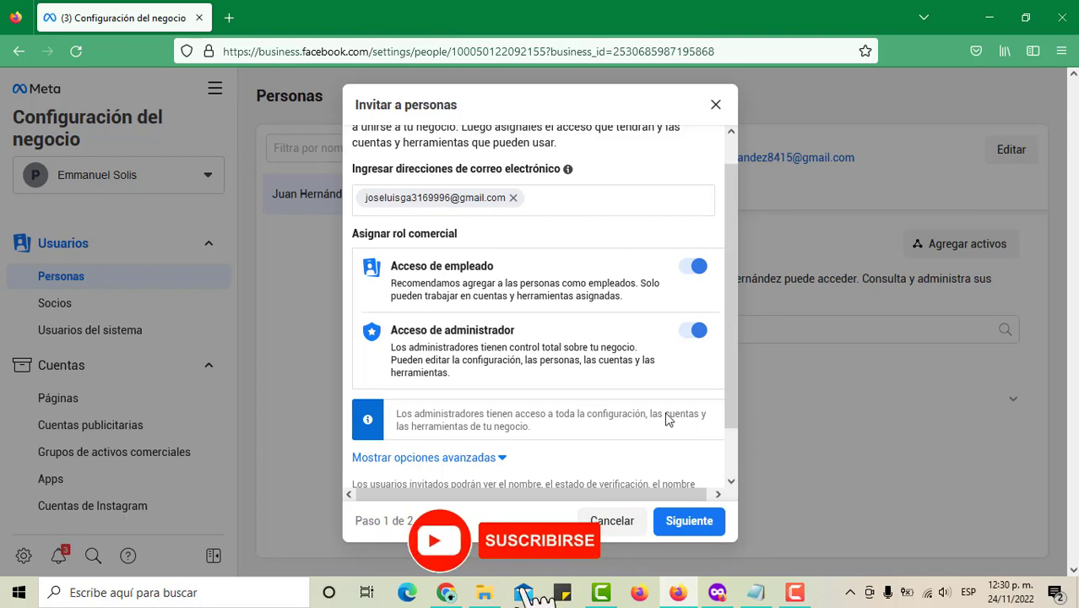
left_click(692, 532)
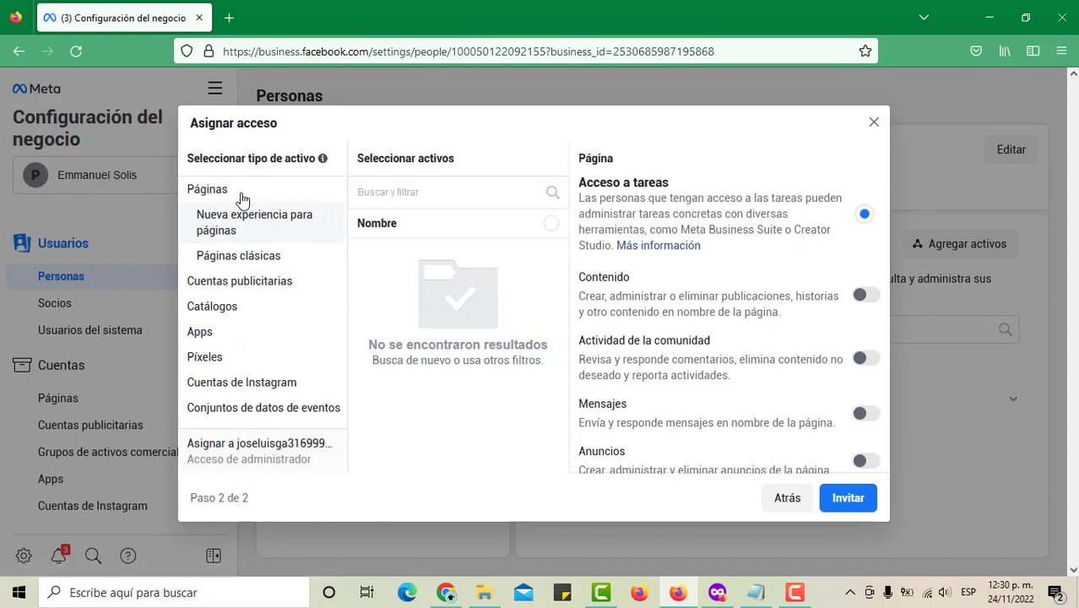
Check the ad accounts, pixels and pages available for assignment, and send the invitation without assigning any assets.
left_click(230, 289)
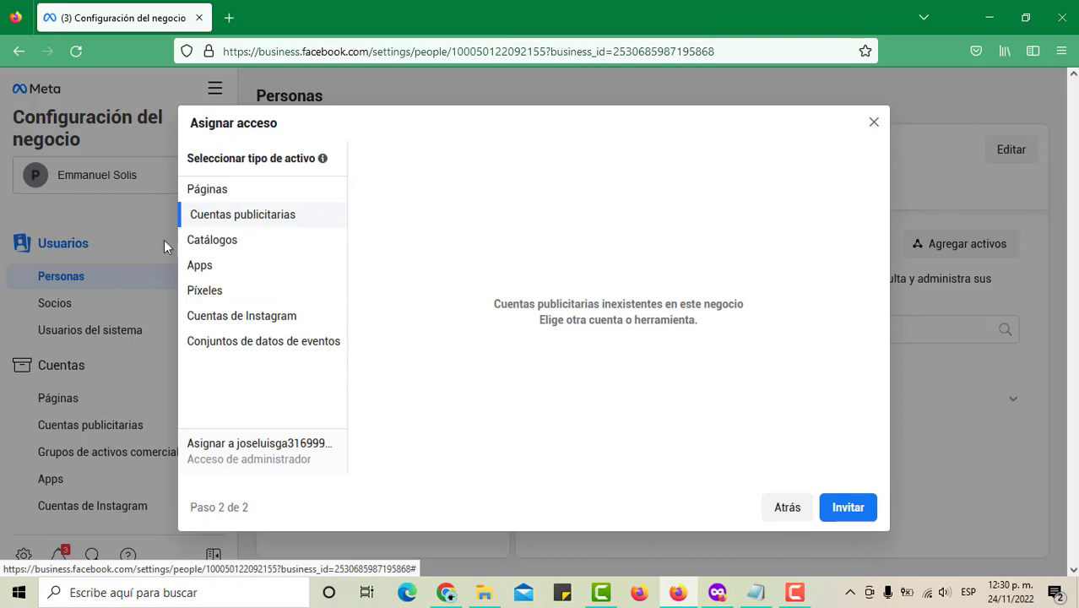
left_click(211, 291)
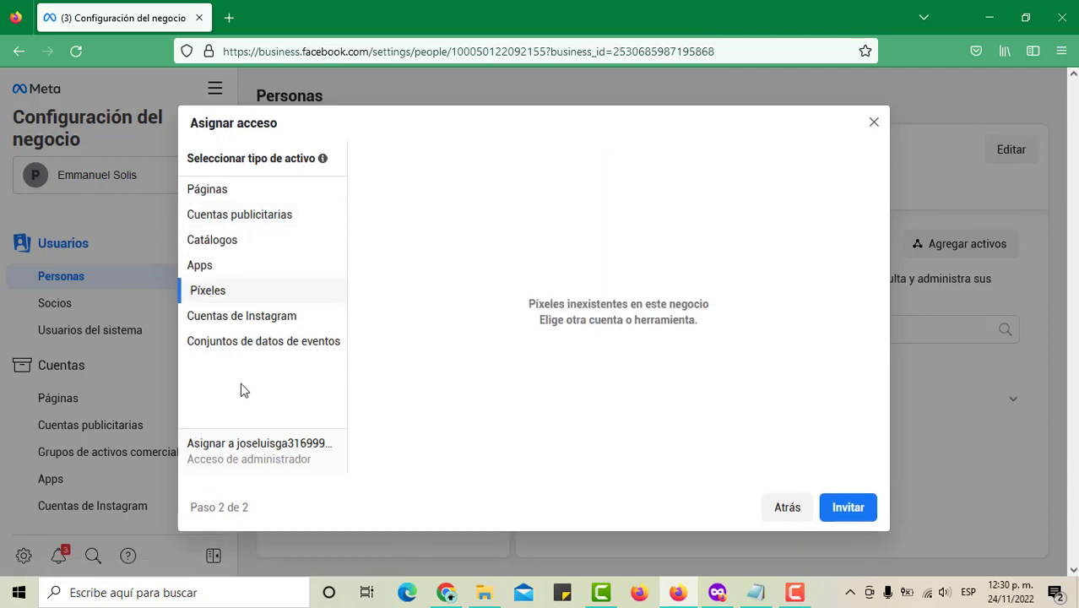
left_click(232, 191)
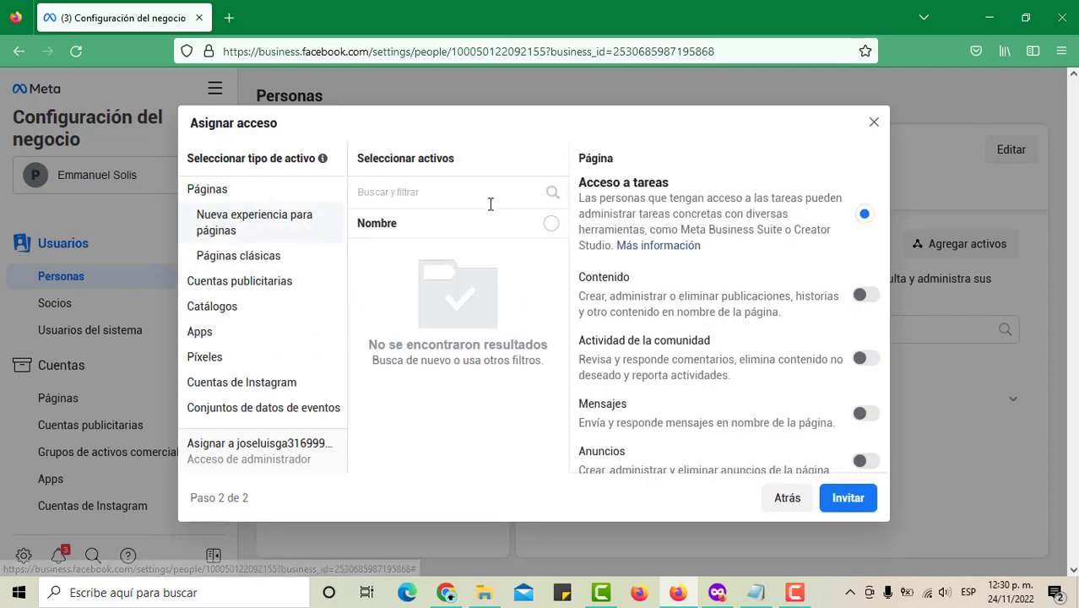
left_click(271, 281)
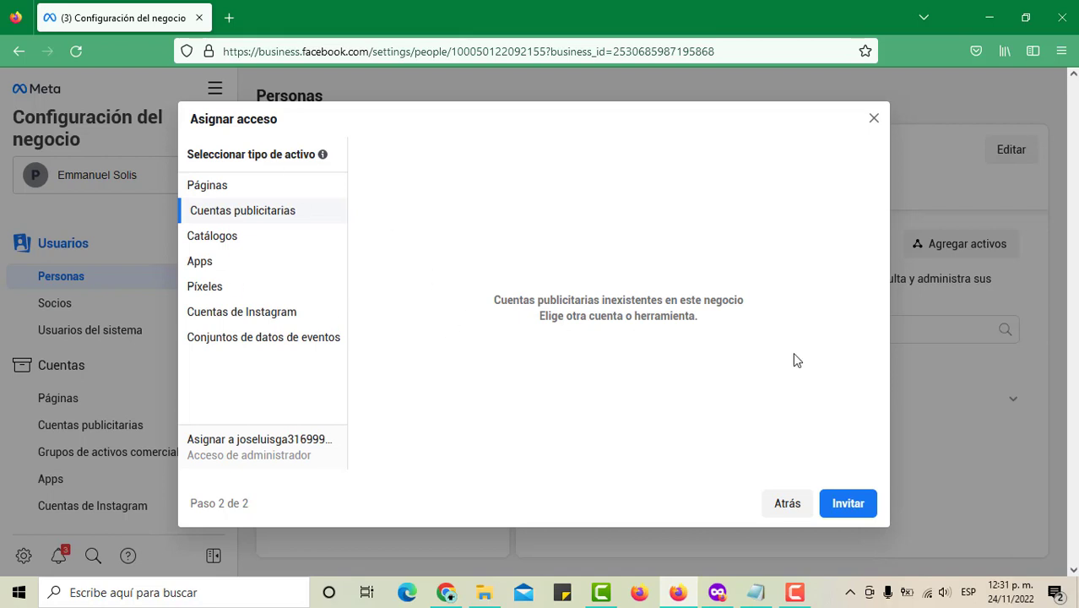
left_click(854, 504)
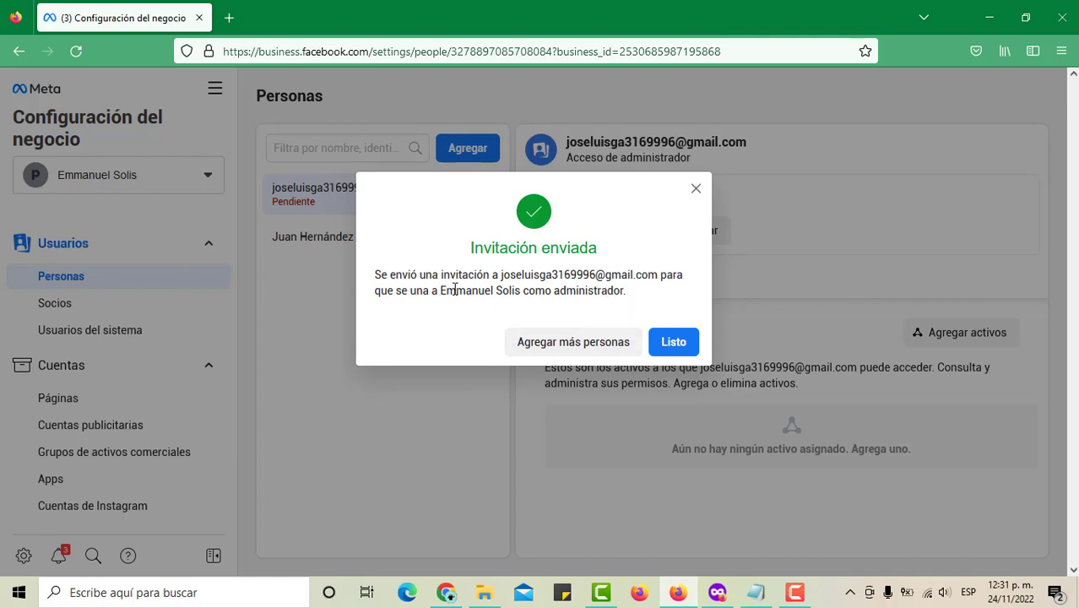
left_click(668, 339)
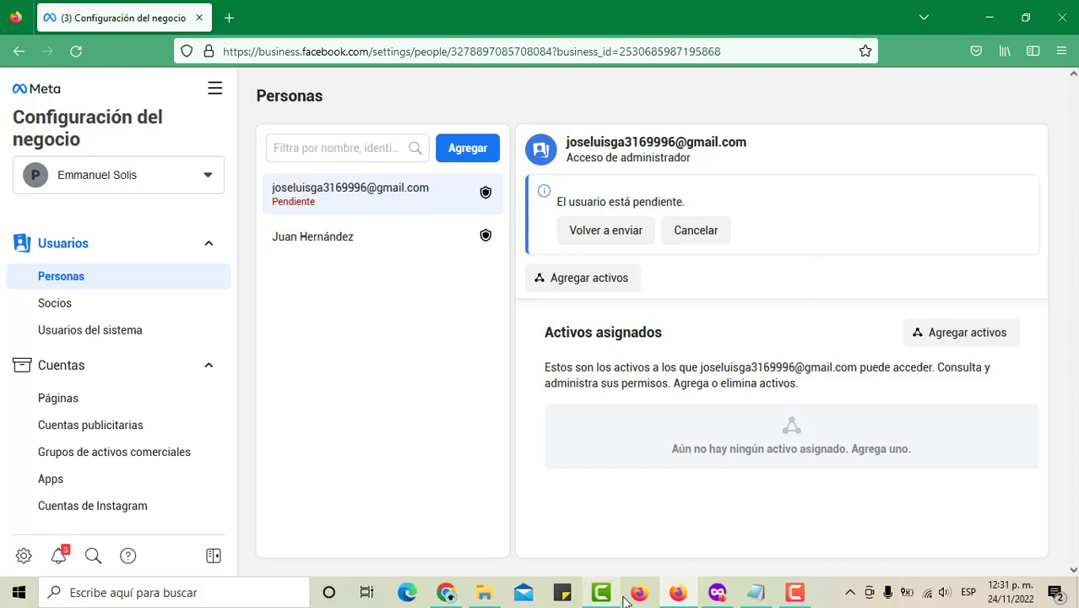
Switch to the invitee's private Firefox window and open gmail.com in a new tab.
left_click(719, 596)
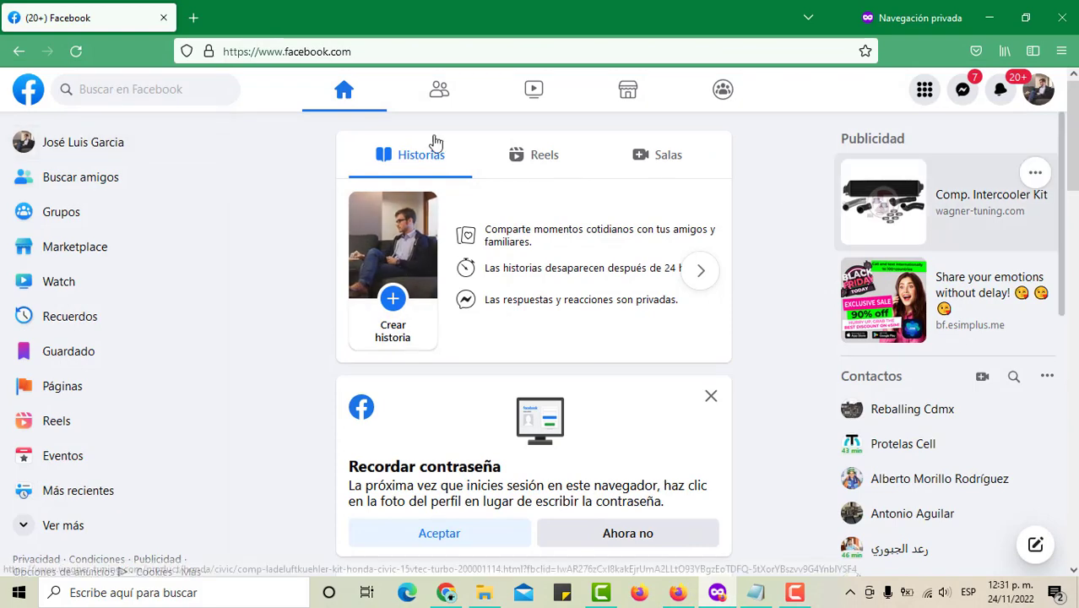
left_click(193, 17)
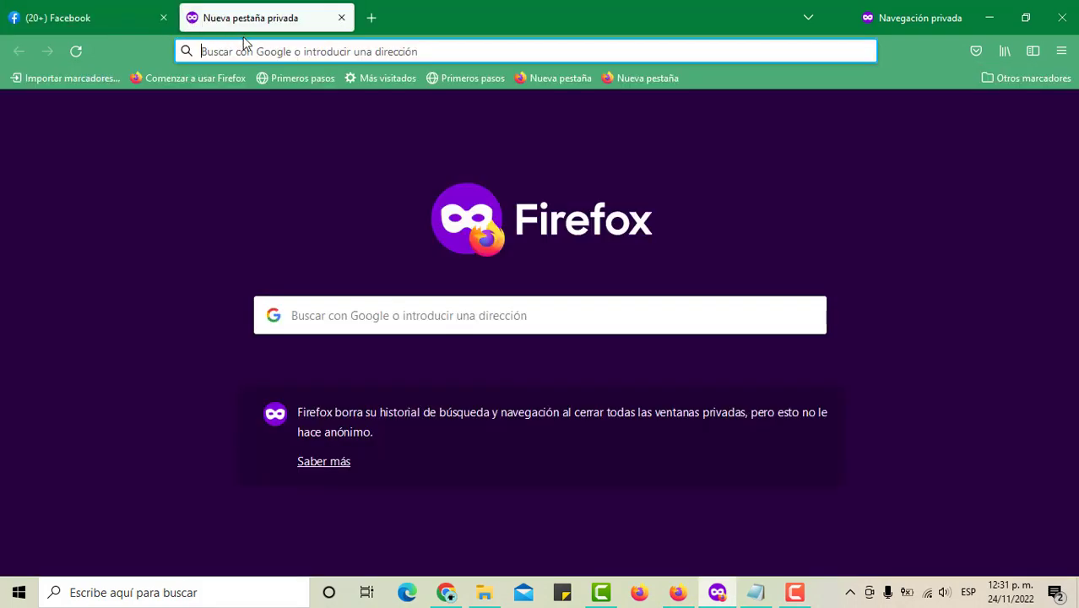
type("gmail.com/")
key("Return")
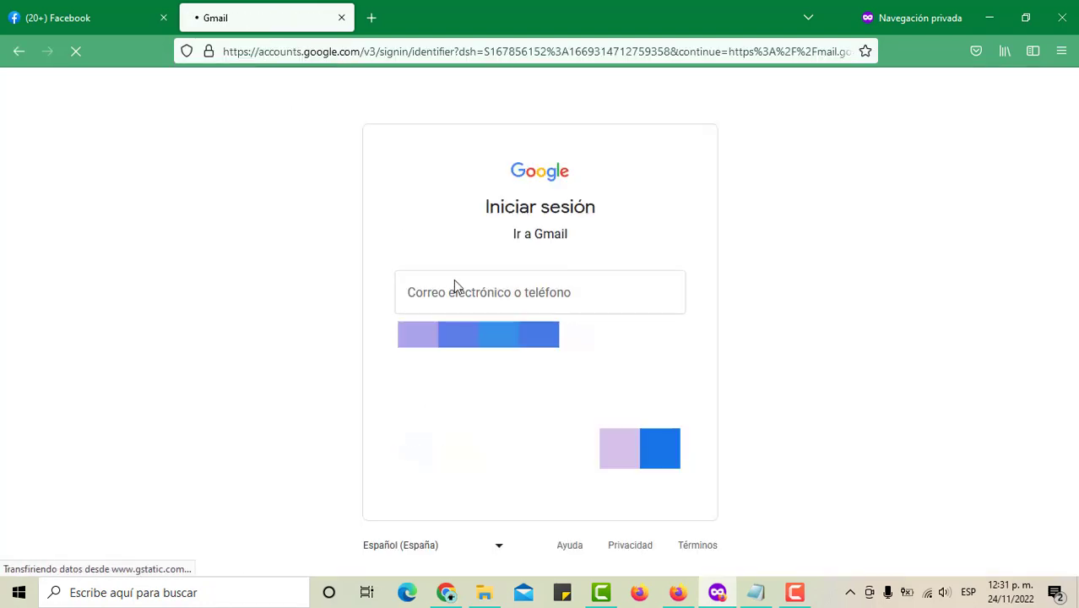
Sign in to Gmail with the invitee's e-mail address and account password, skipping the optional account suggestions.
left_click(554, 301)
key("ctrl+v")
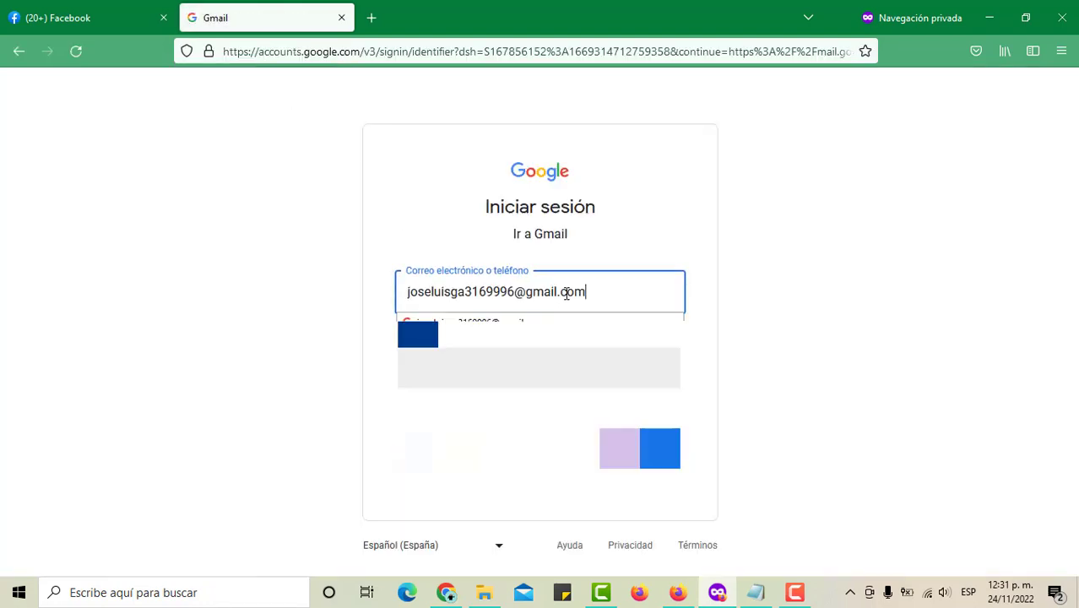
key("Return")
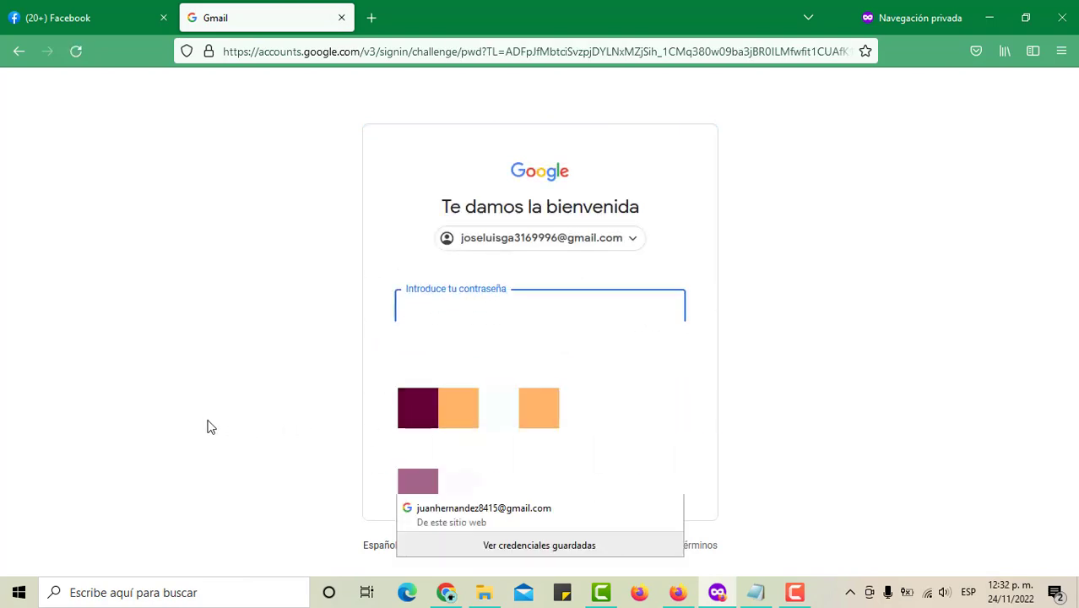
key("Down")
key("Return")
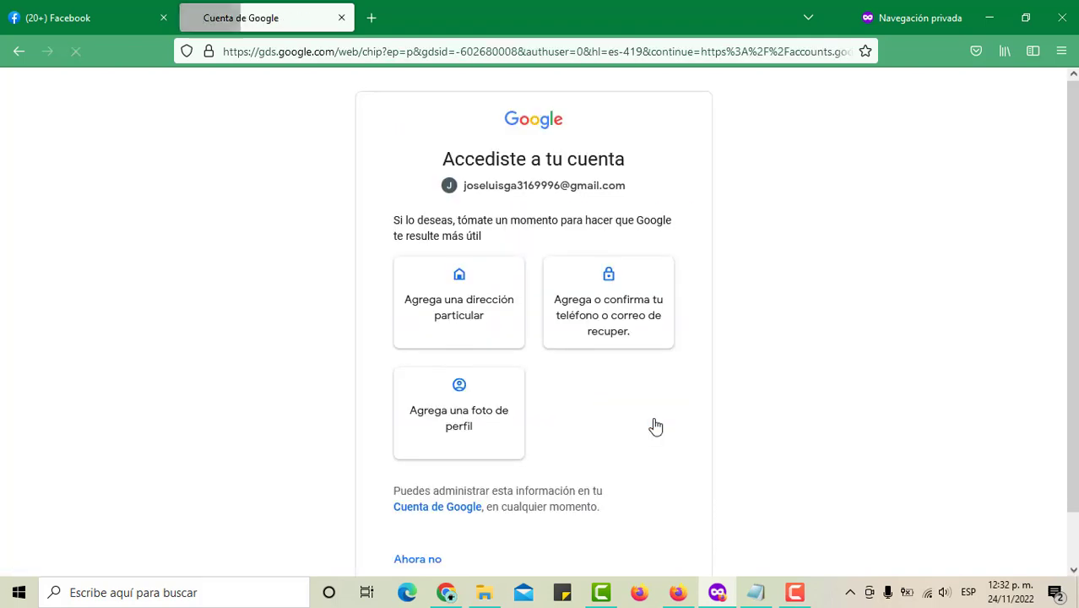
left_click(429, 557)
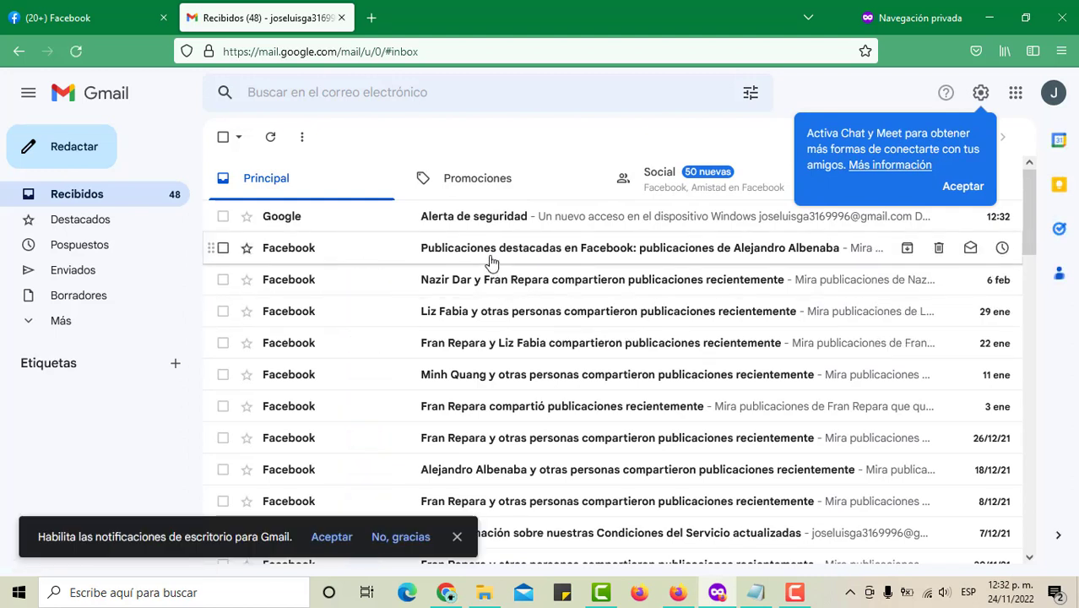
Open the Facebook business invitation e-mail in the Social category and follow its link to start accepting access.
left_click(666, 181)
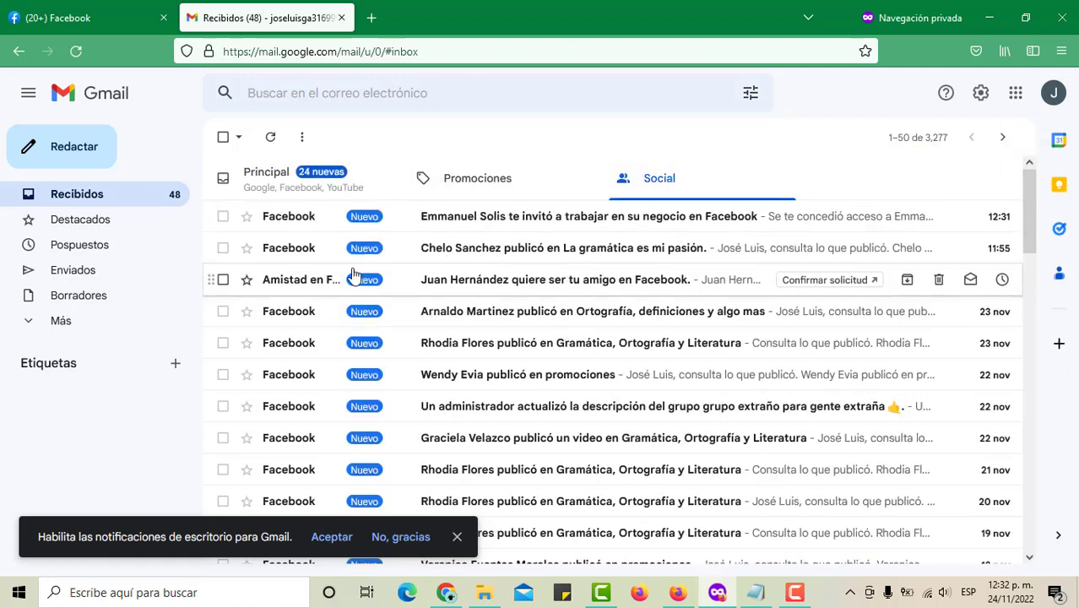
left_click(655, 178)
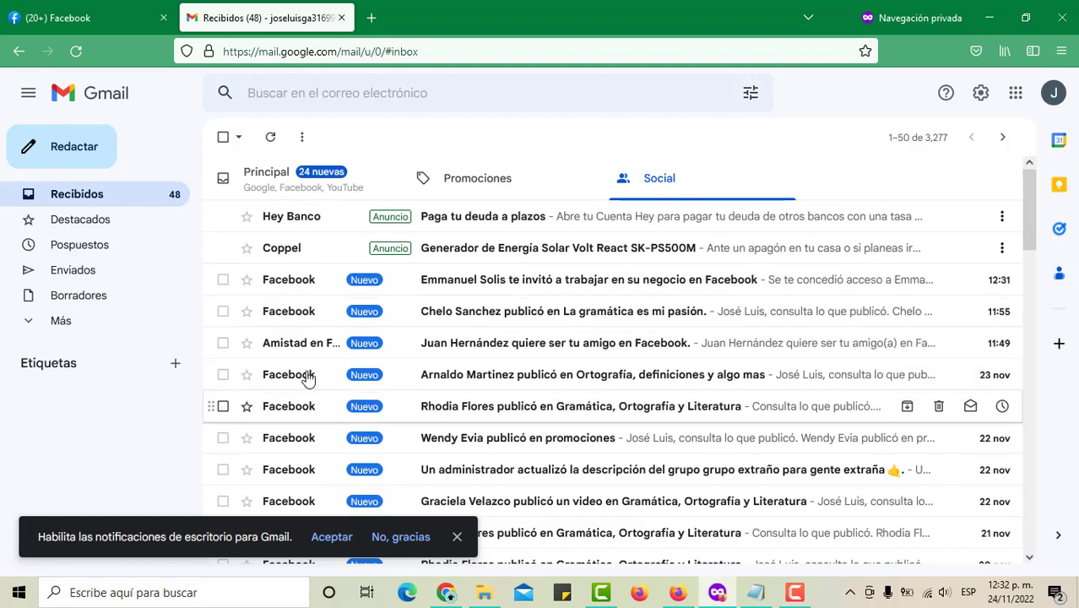
left_click(524, 291)
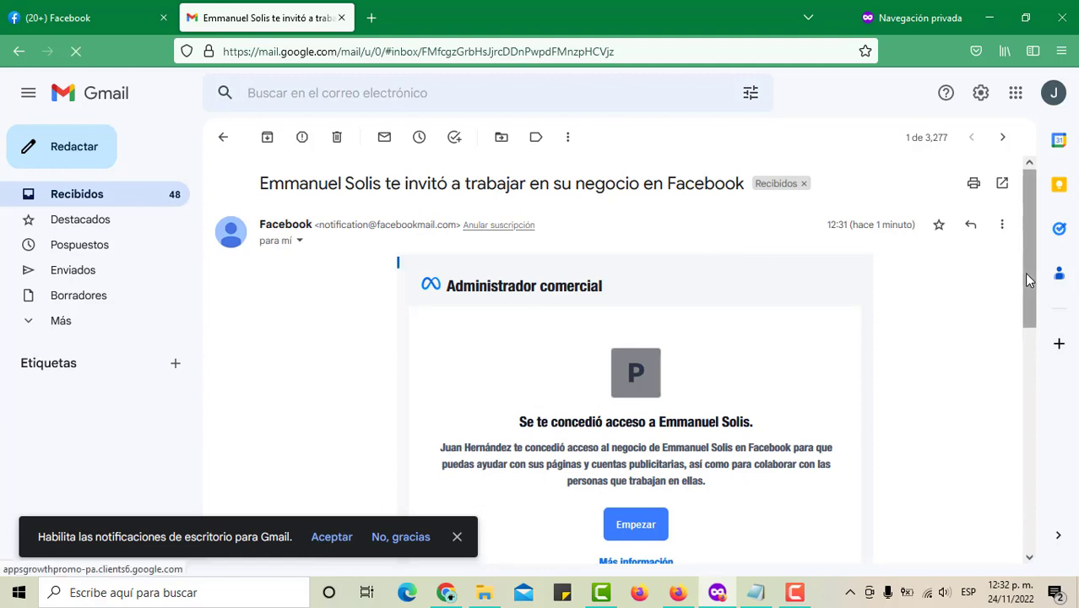
left_click_drag(1025, 271, 1030, 356)
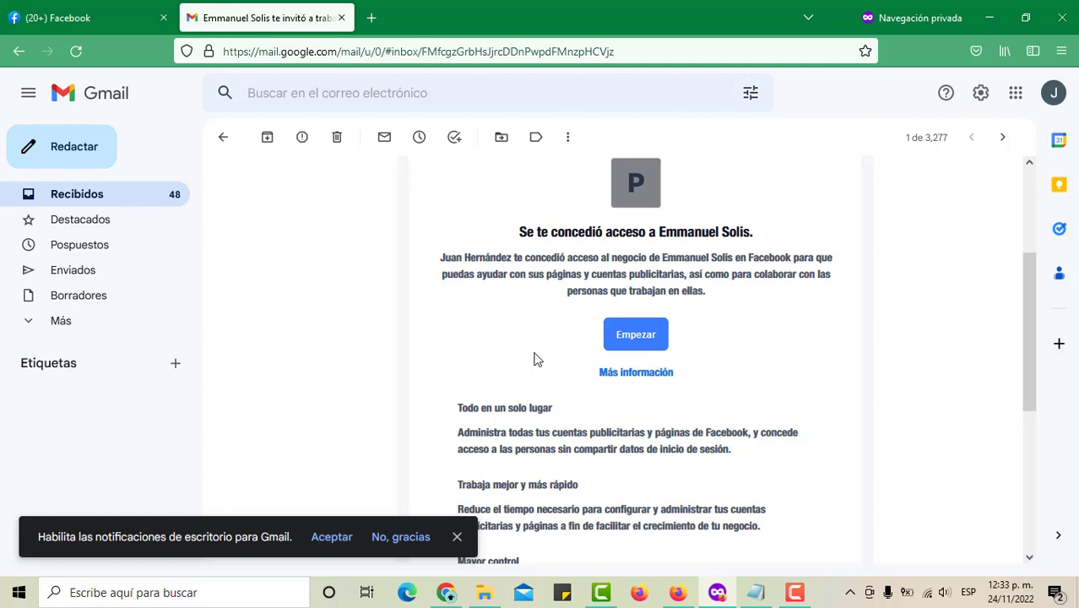
left_click(637, 336)
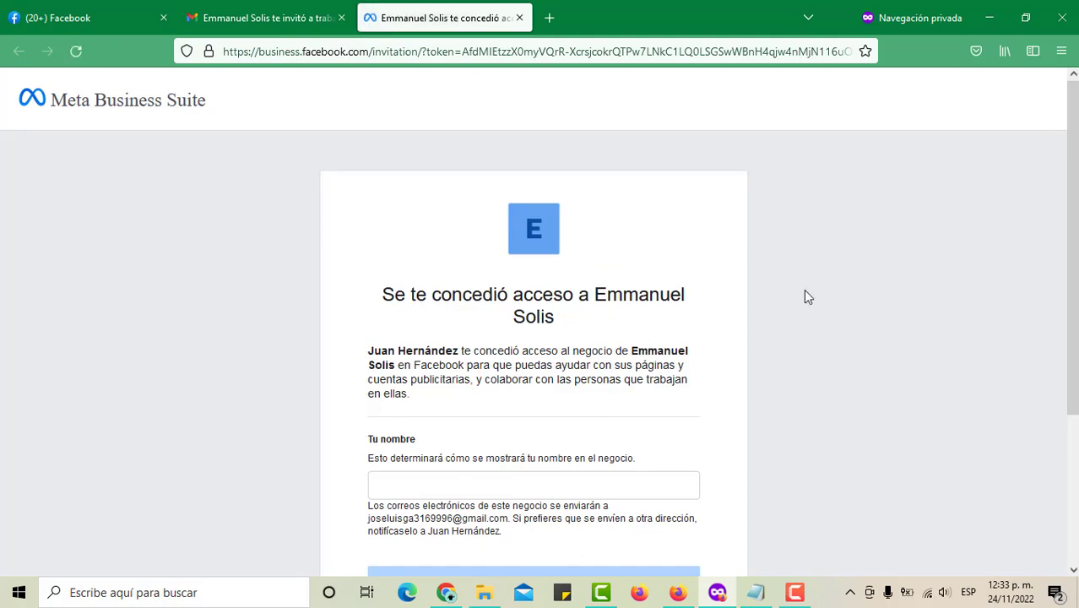
Enter the invitee's first name as the display name for the business, with the accent corrected, and continue.
scroll(1072, 253, "down", 3)
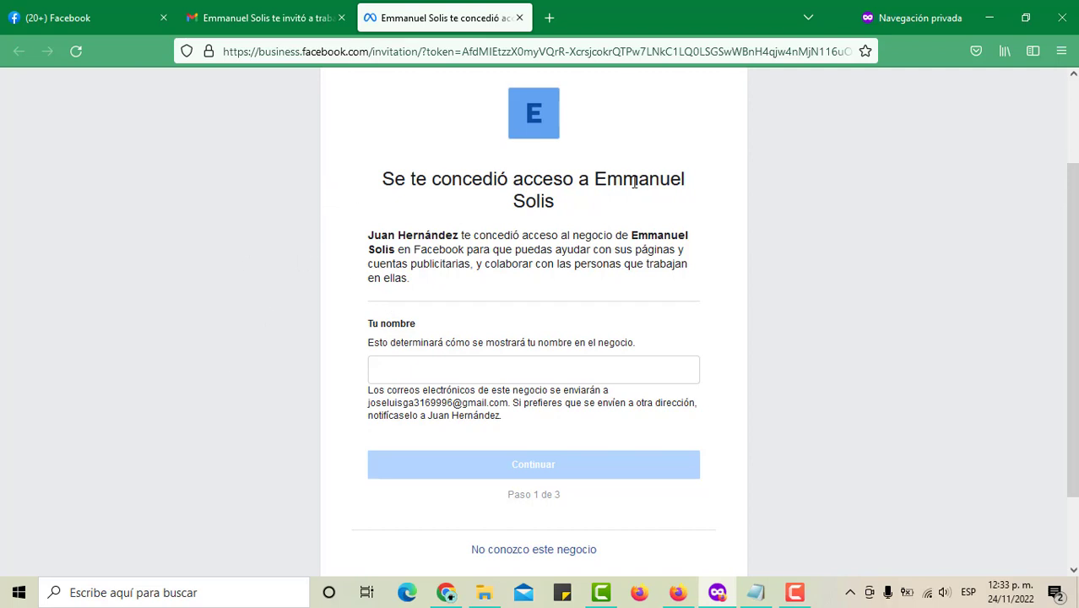
left_click_drag(605, 179, 611, 203)
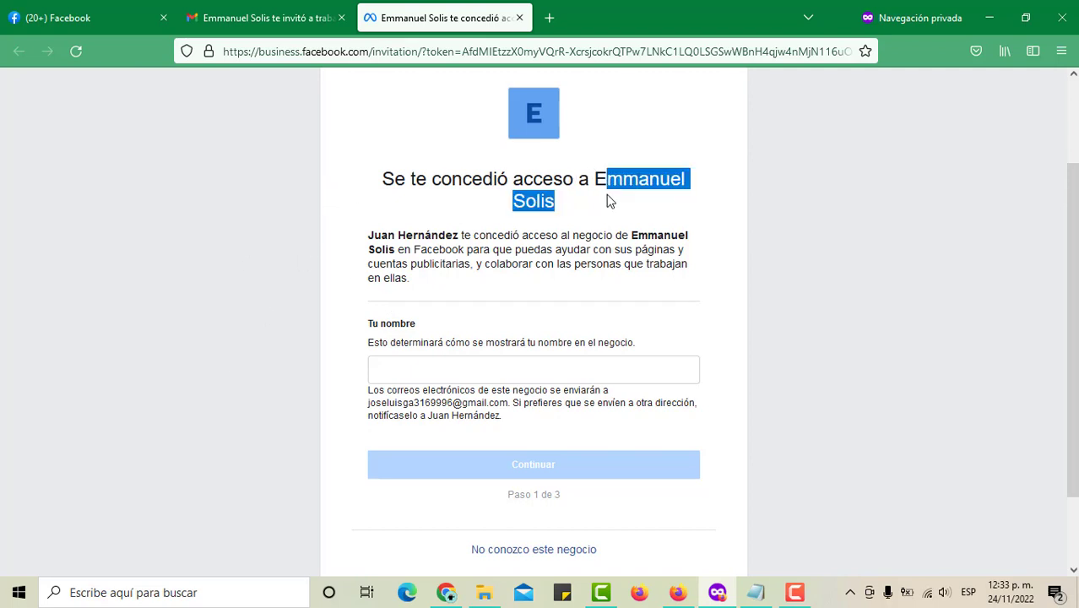
left_click(450, 370)
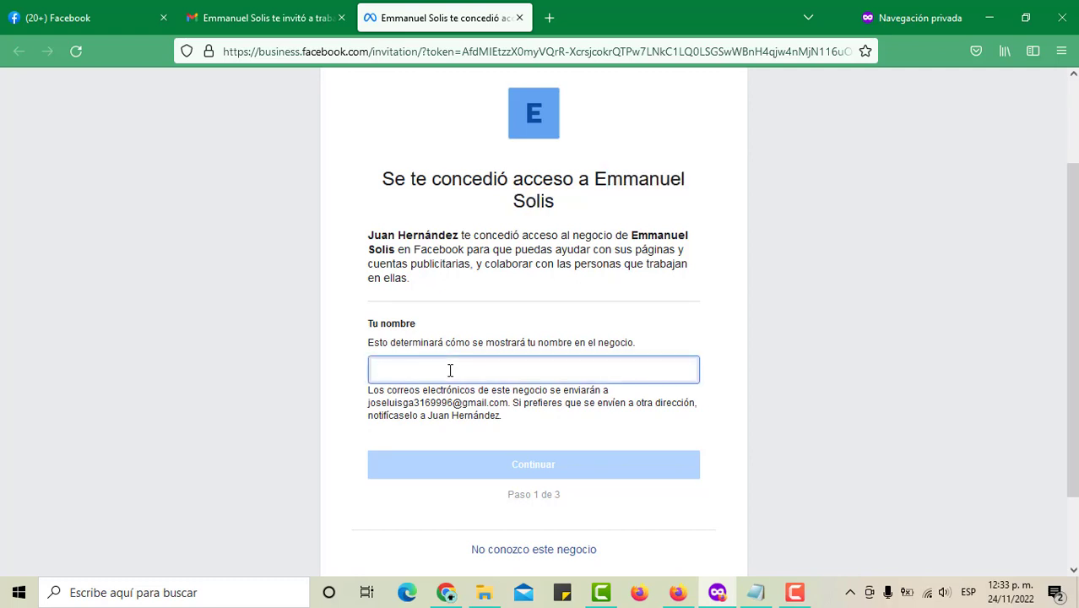
type("Jose Luis")
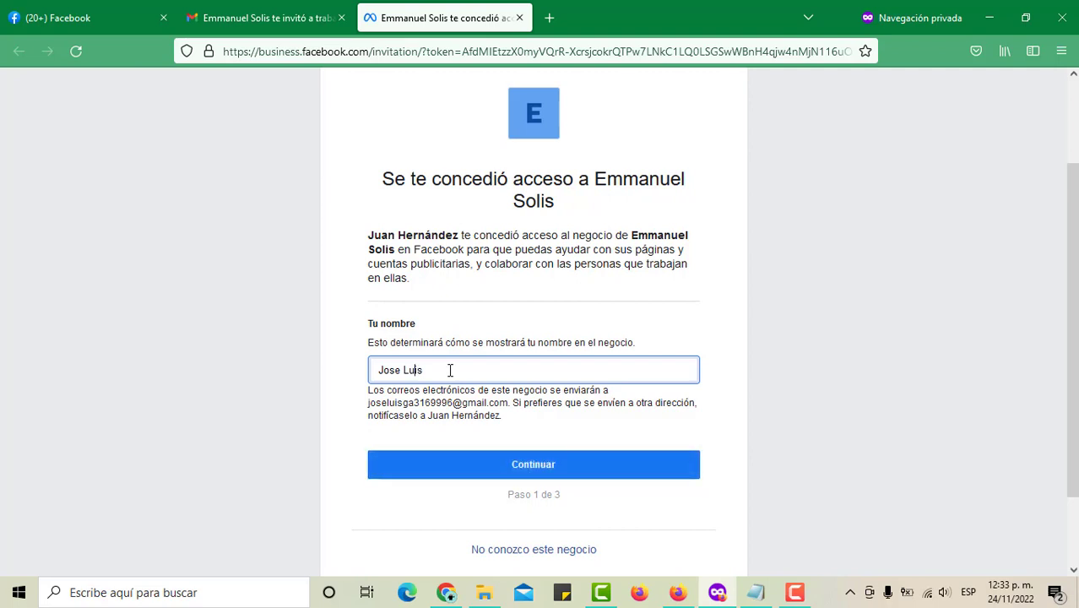
key("BackSpace")
type("é")
left_click(436, 471)
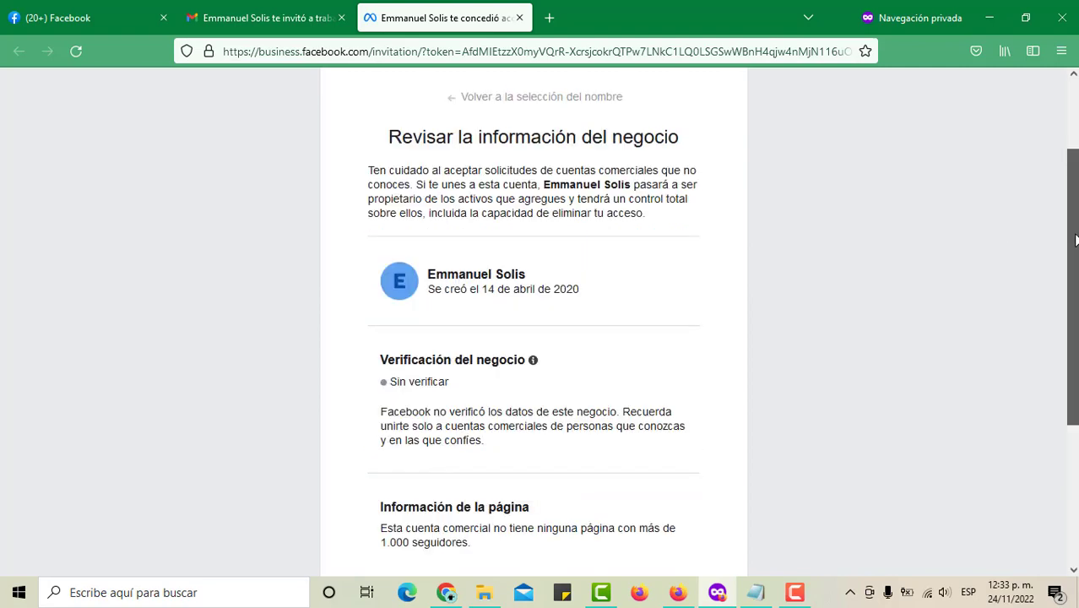
Continue past the business information review and accept the invitation in the final review.
left_click_drag(1075, 241, 1076, 276)
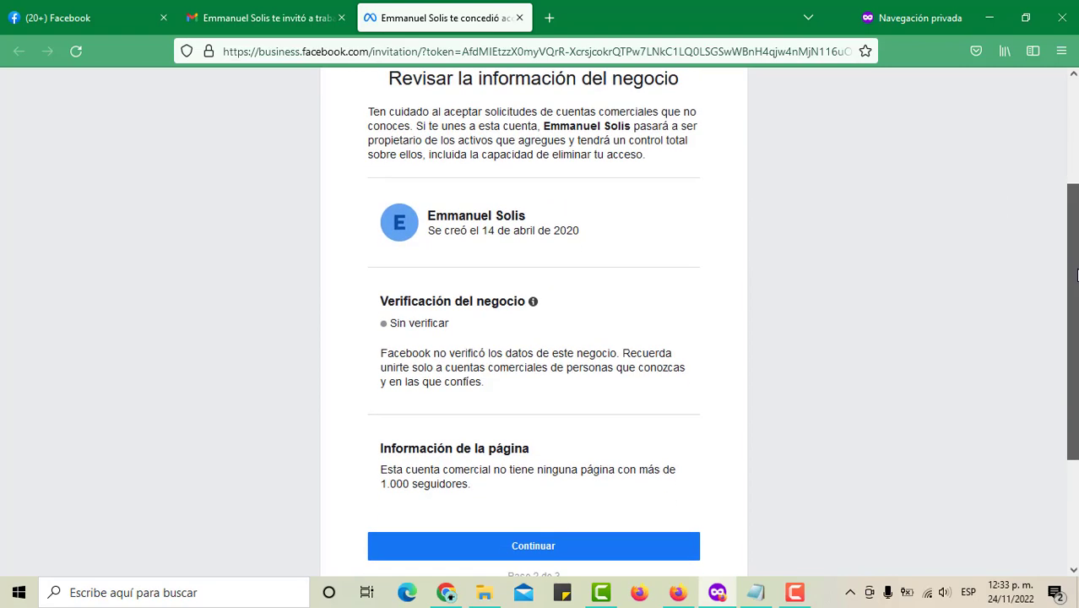
left_click(522, 554)
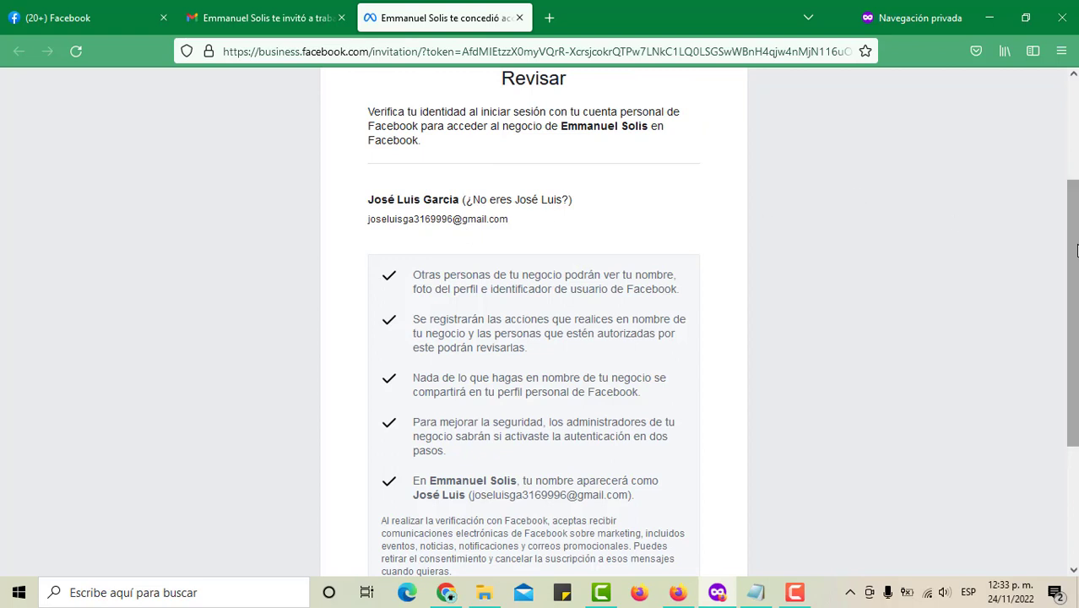
scroll(1077, 250, "down", 2)
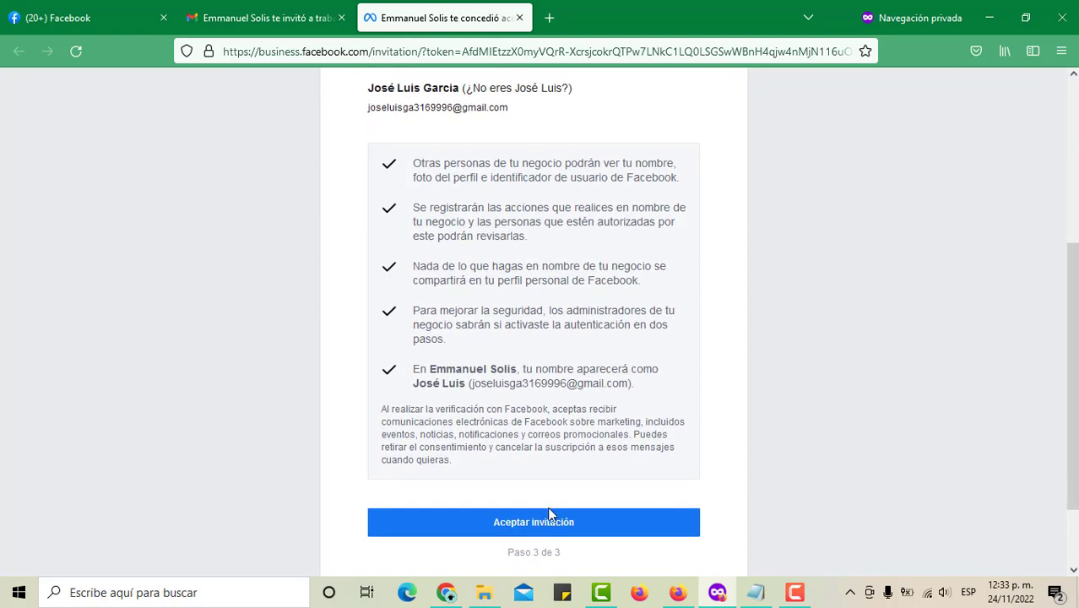
left_click(549, 515)
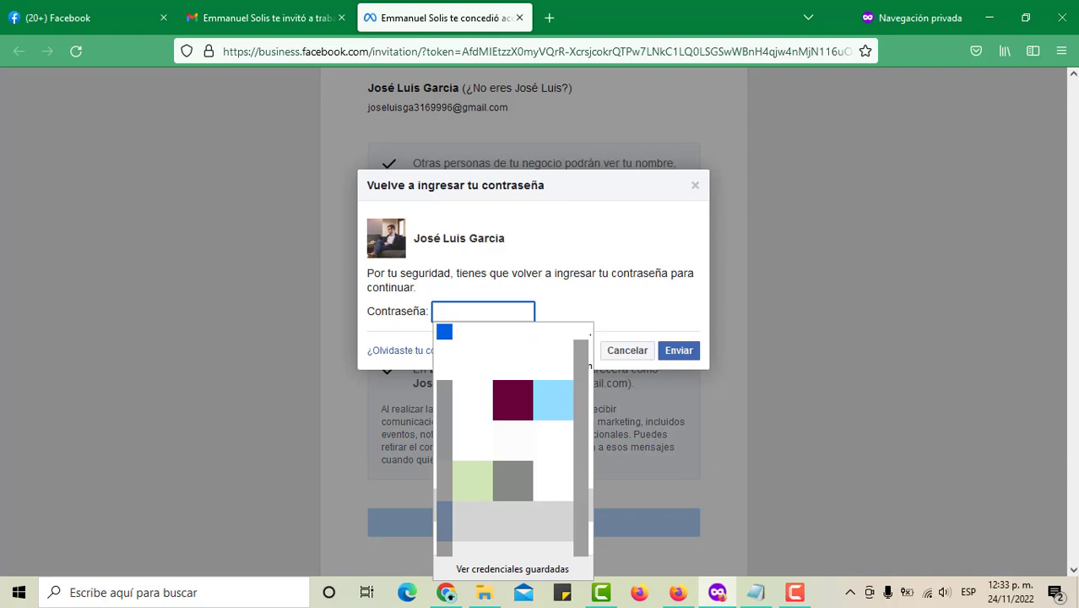
Re-enter the invitee's account password in the security prompt and submit it to confirm joining the business.
left_click(568, 253)
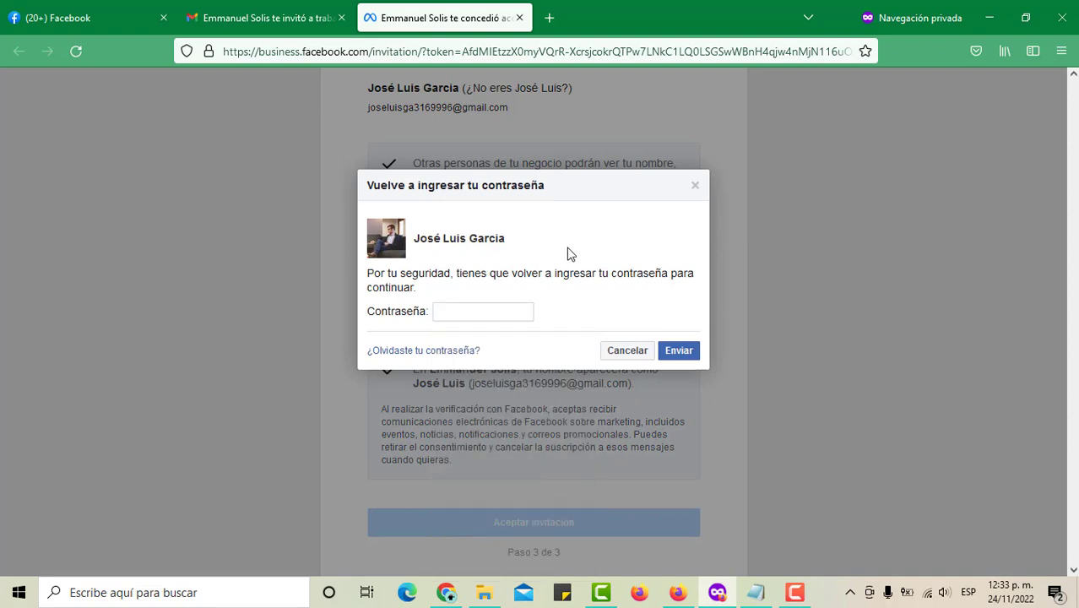
key("Tab")
key("ctrl+v")
left_click(572, 312)
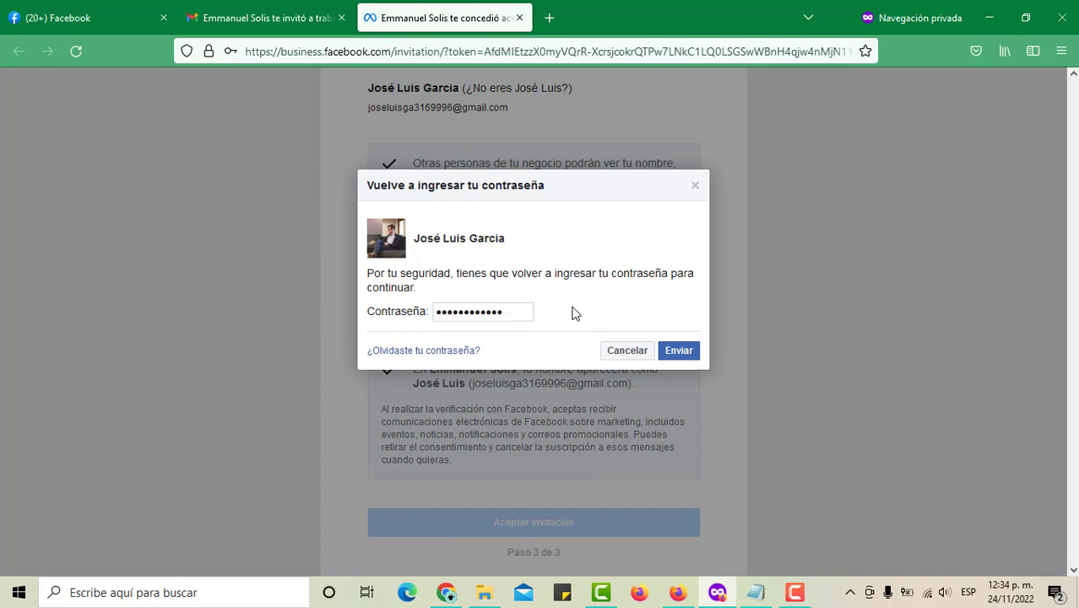
left_click(688, 353)
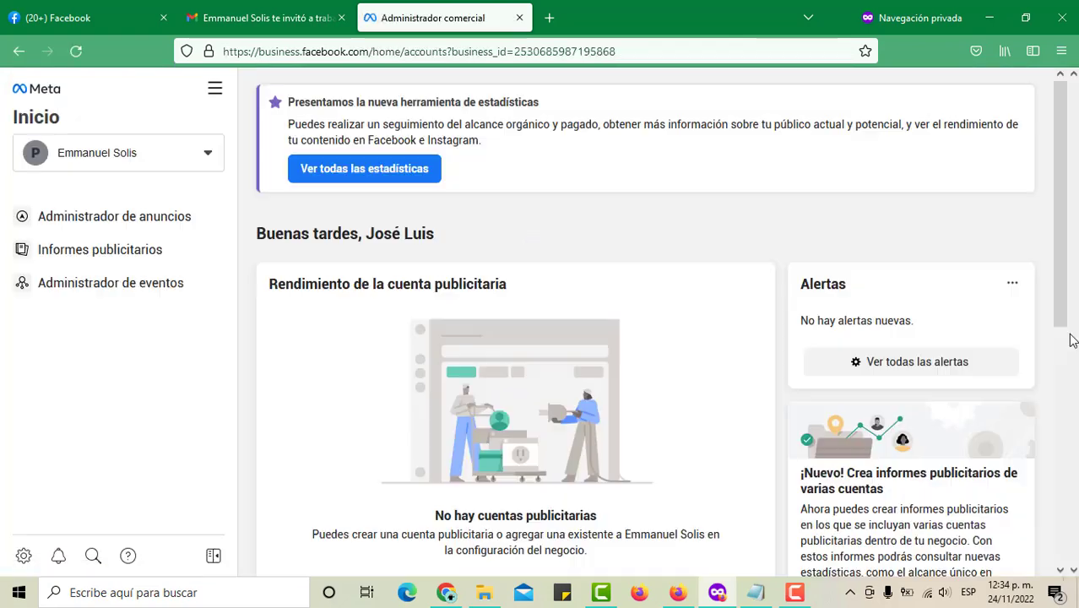
Check the business accounts available to the invitee, and open the business settings to view the people with access.
left_click(211, 152)
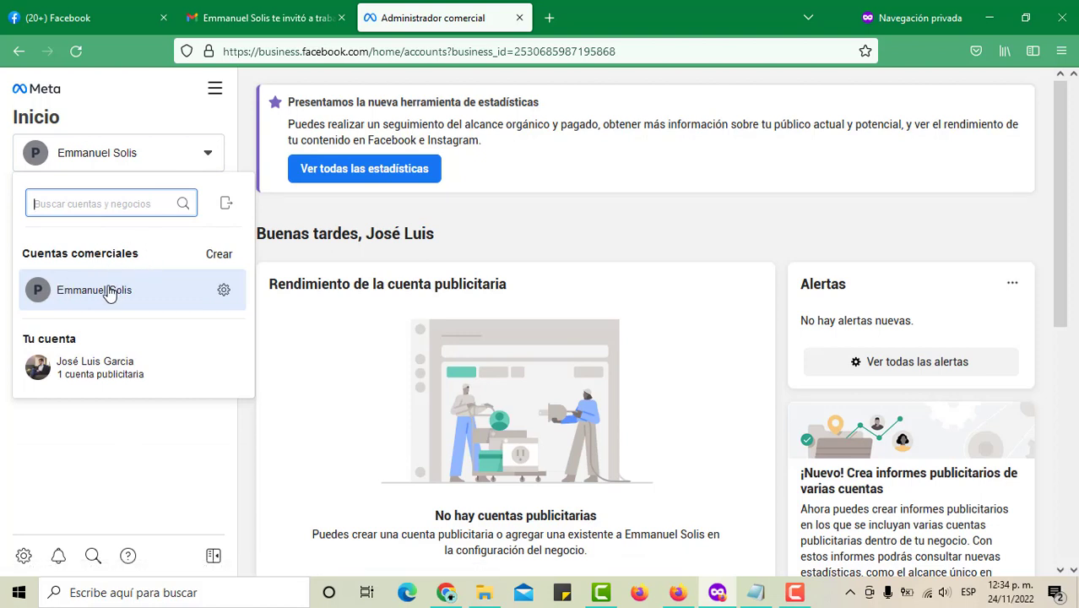
left_click(252, 466)
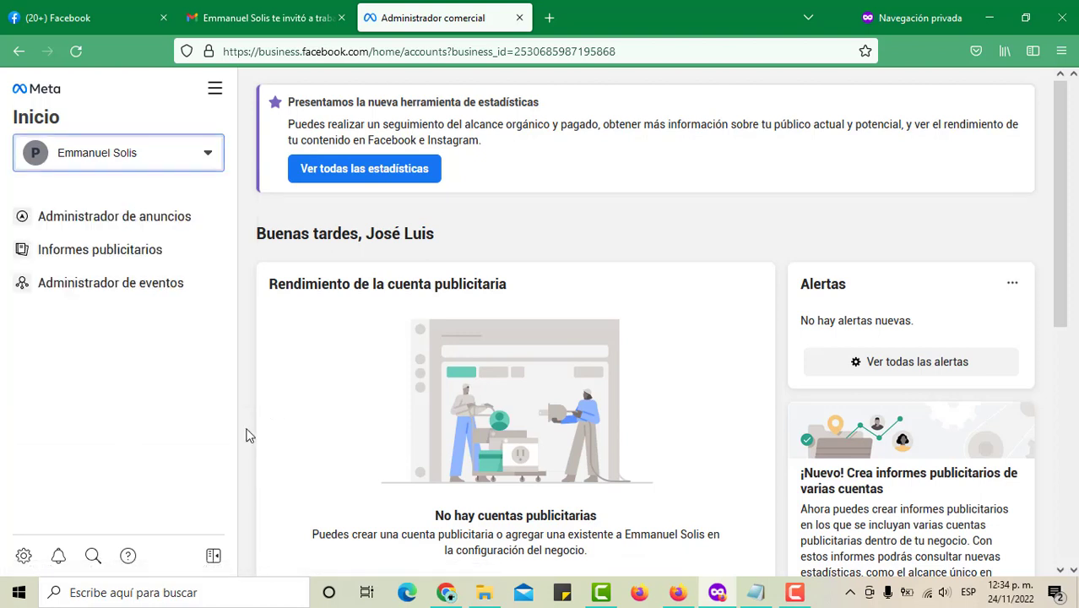
left_click(215, 88)
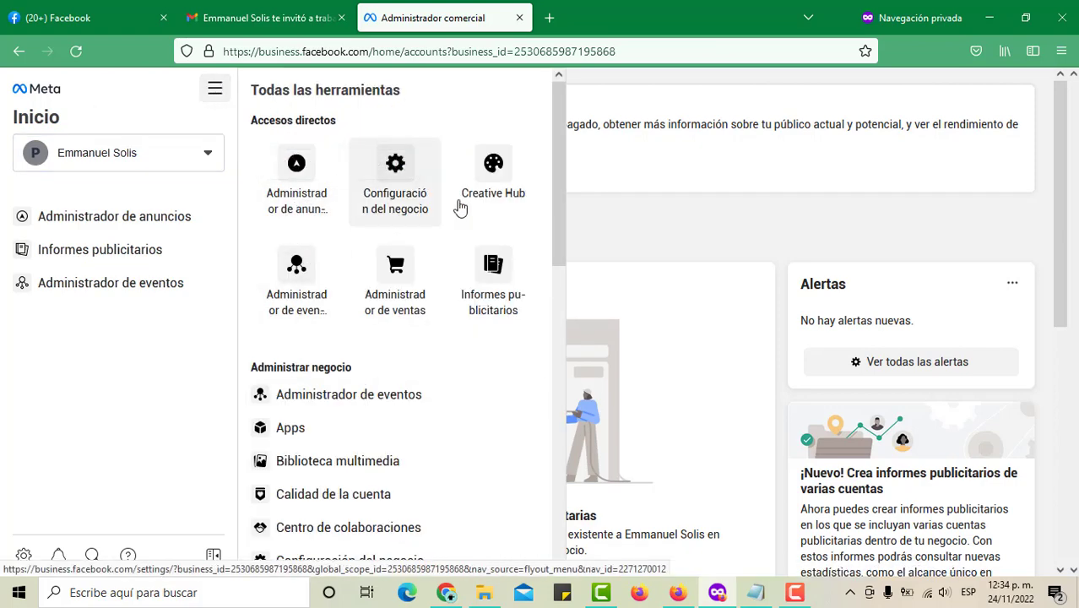
left_click(400, 217)
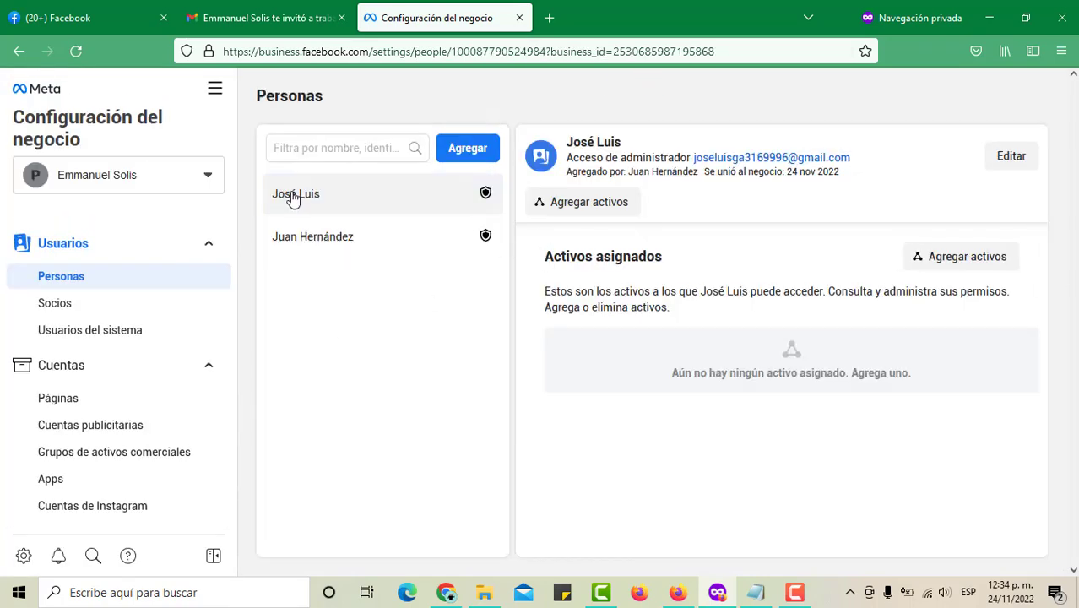
mouse_move(491, 200)
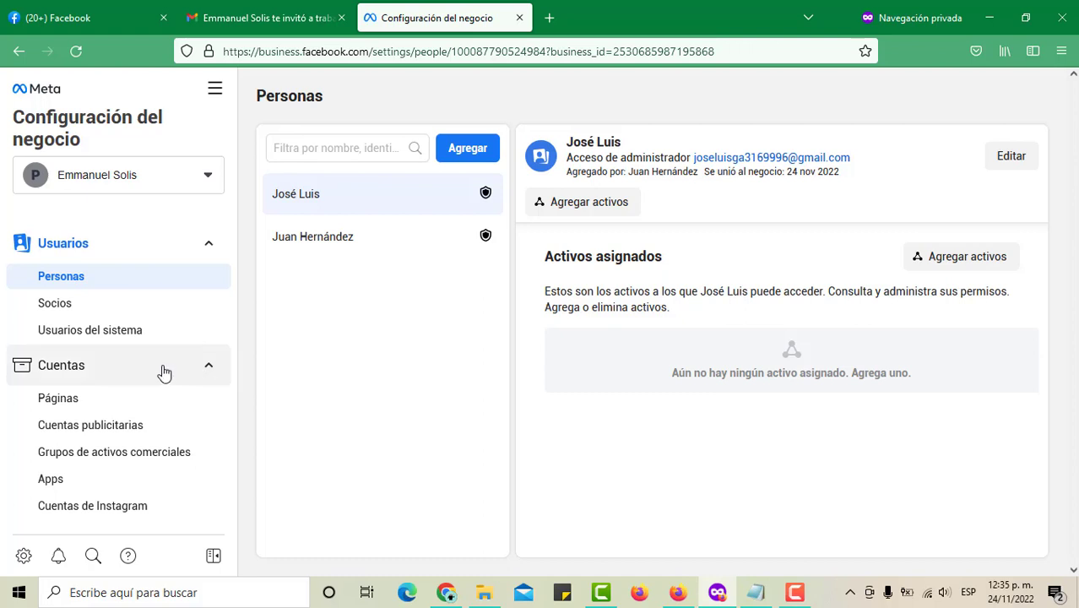
Examine the business's pages and ad accounts from the invitee's account, and return to the list of people.
left_click(119, 400)
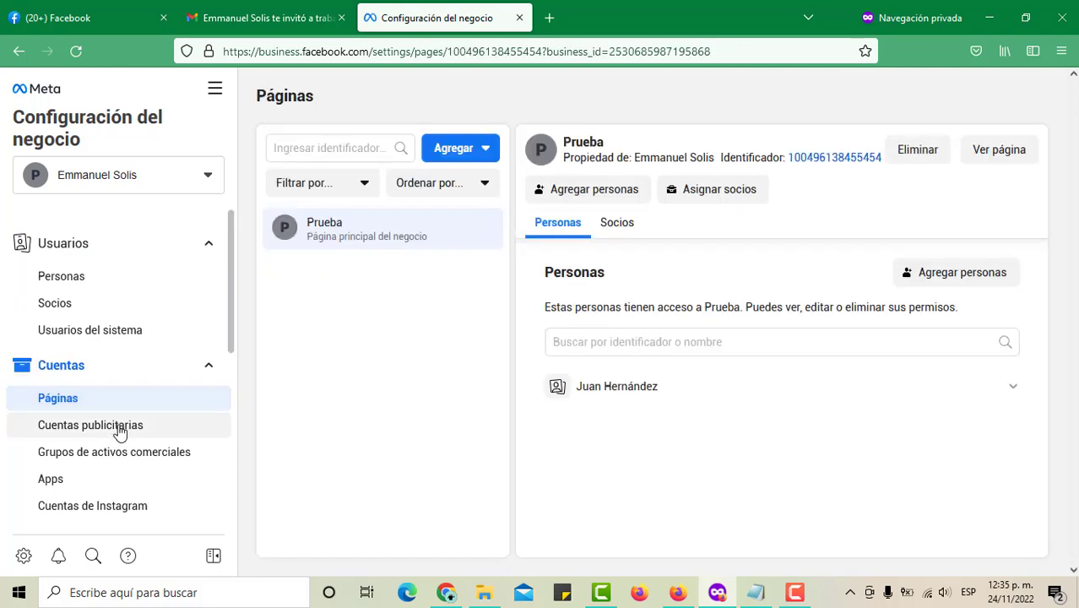
left_click(120, 429)
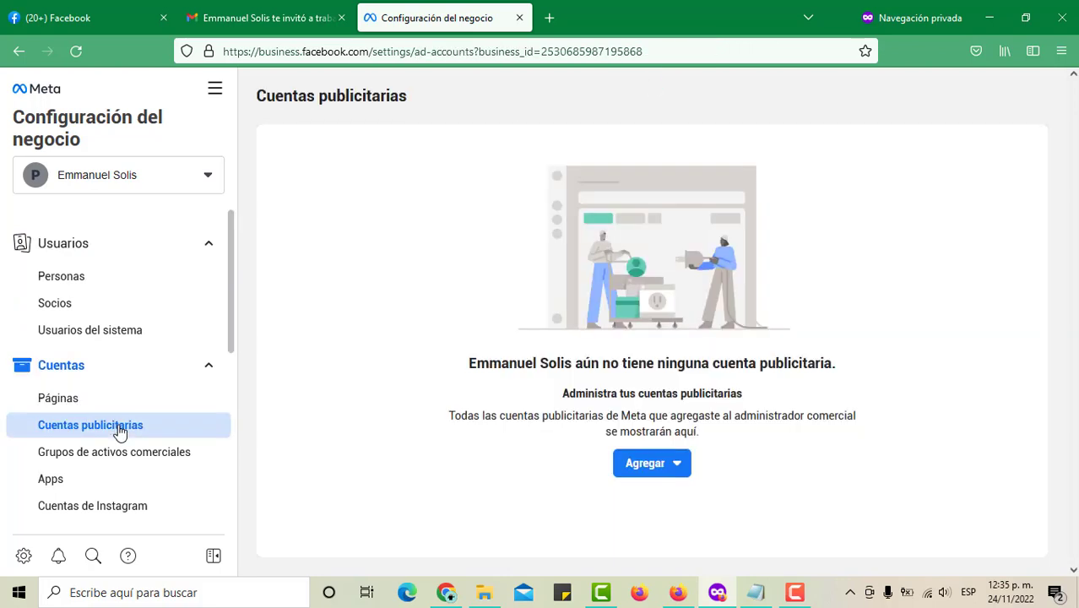
left_click(95, 405)
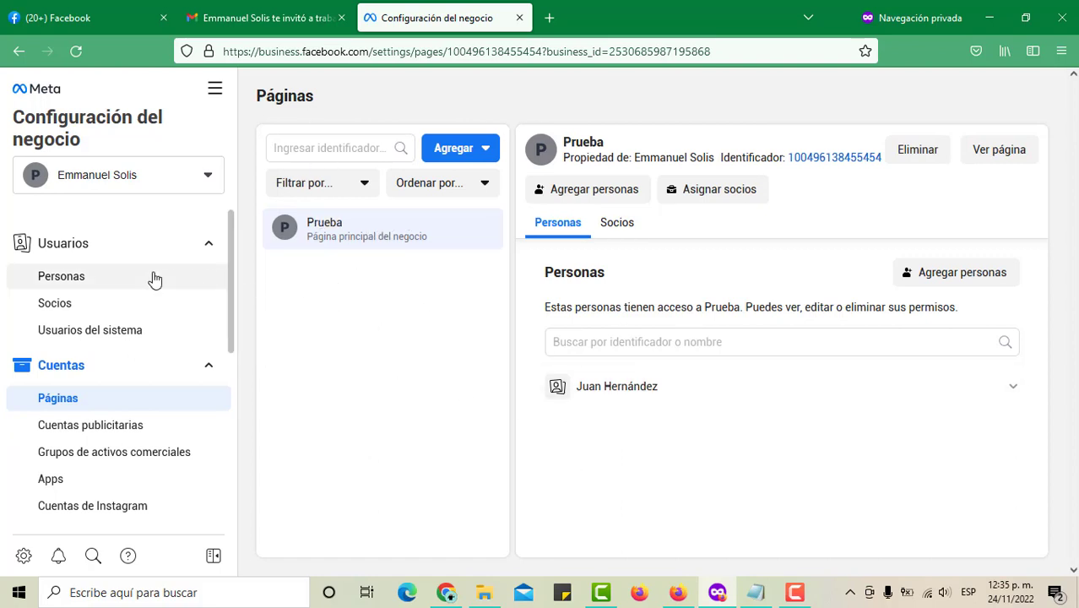
left_click(102, 425)
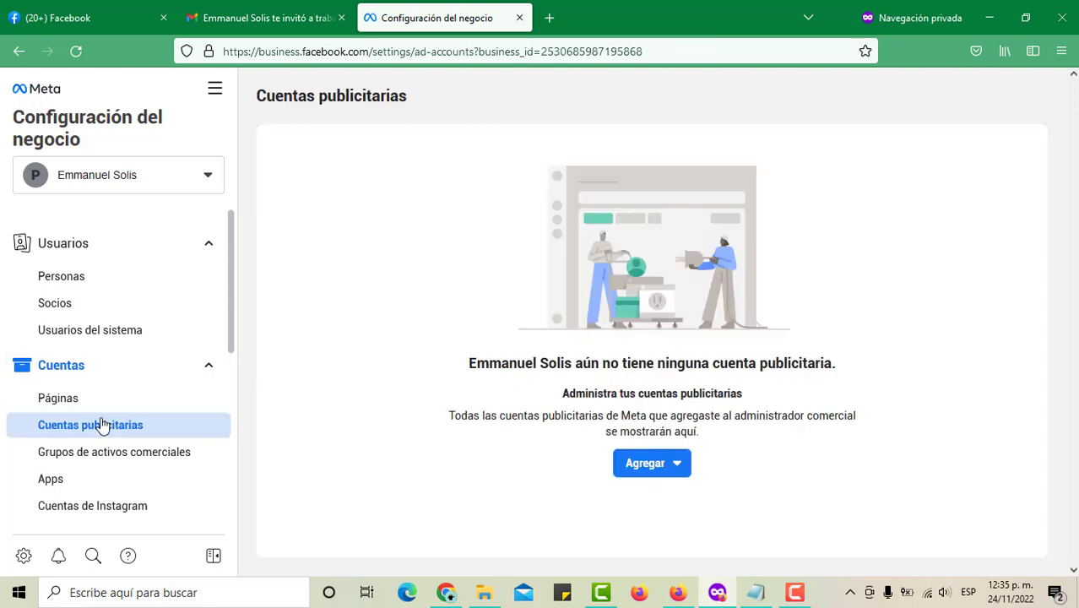
left_click(112, 282)
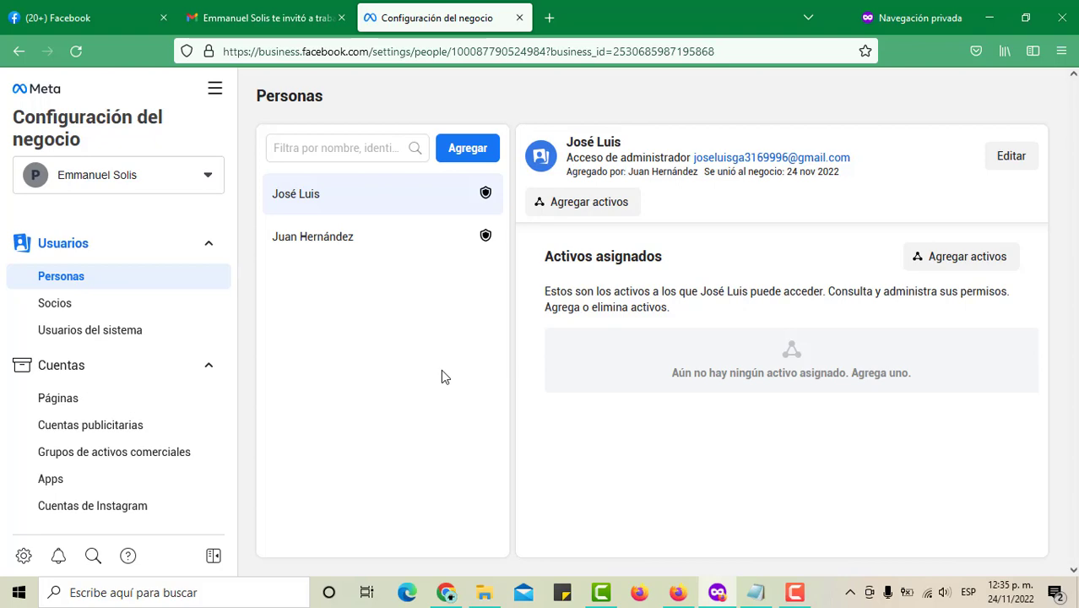
Switch back to the inviting administrator's Firefox window and reload its people settings page.
left_click(992, 19)
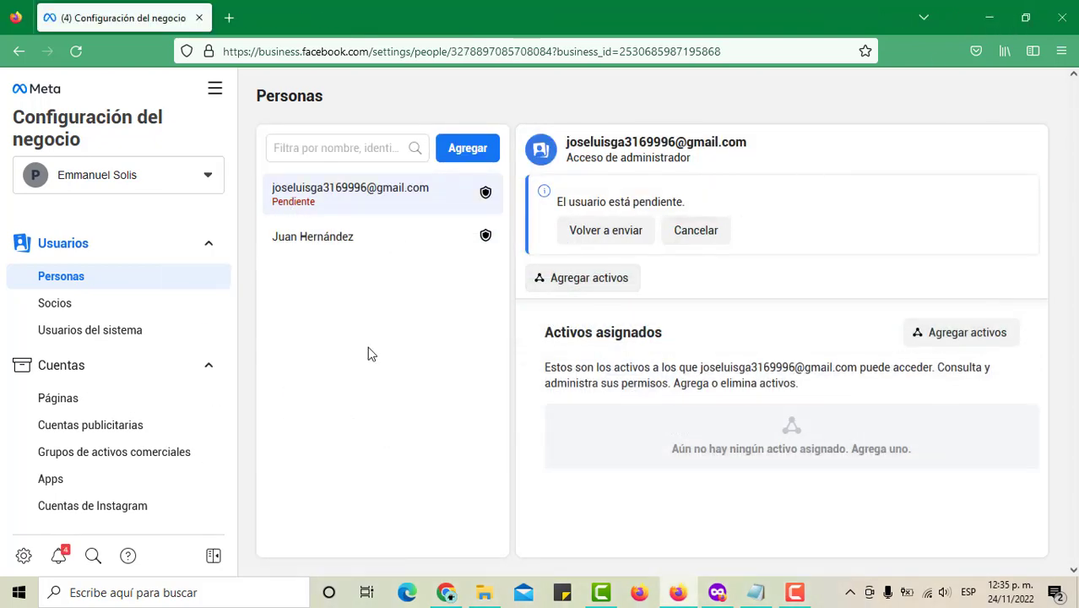
left_click(66, 49)
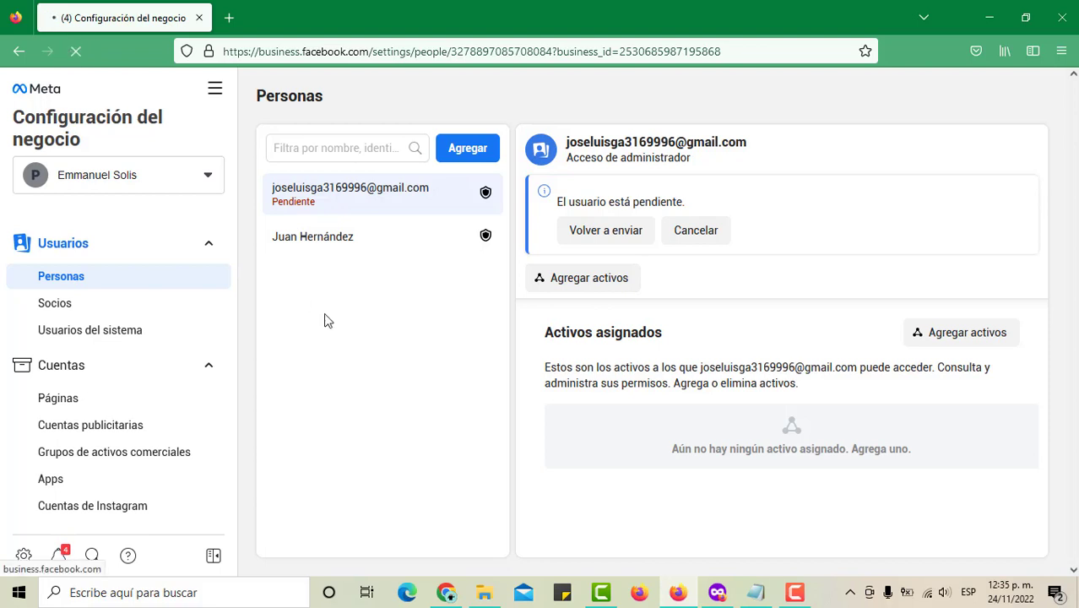